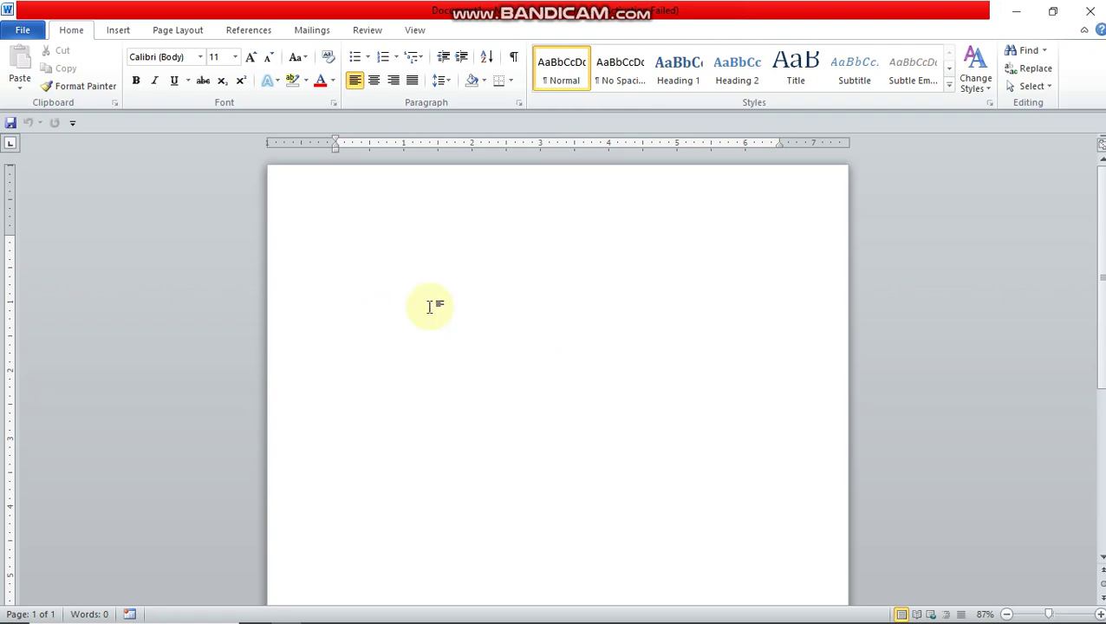
# Type 2/3 as plain text, enlarging the 2/ to font size 16.
pyautogui.write('2/')
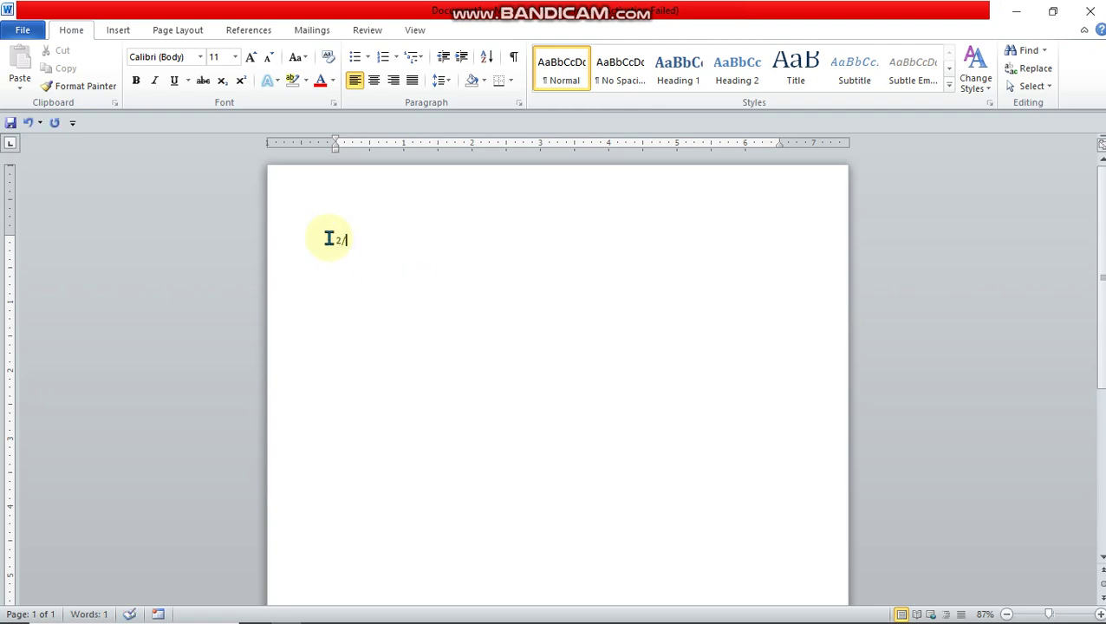
pyautogui.moveTo(328, 238); pyautogui.dragTo(346, 238)
pyautogui.click(252, 59)
pyautogui.click(251, 58)
pyautogui.click(251, 58)
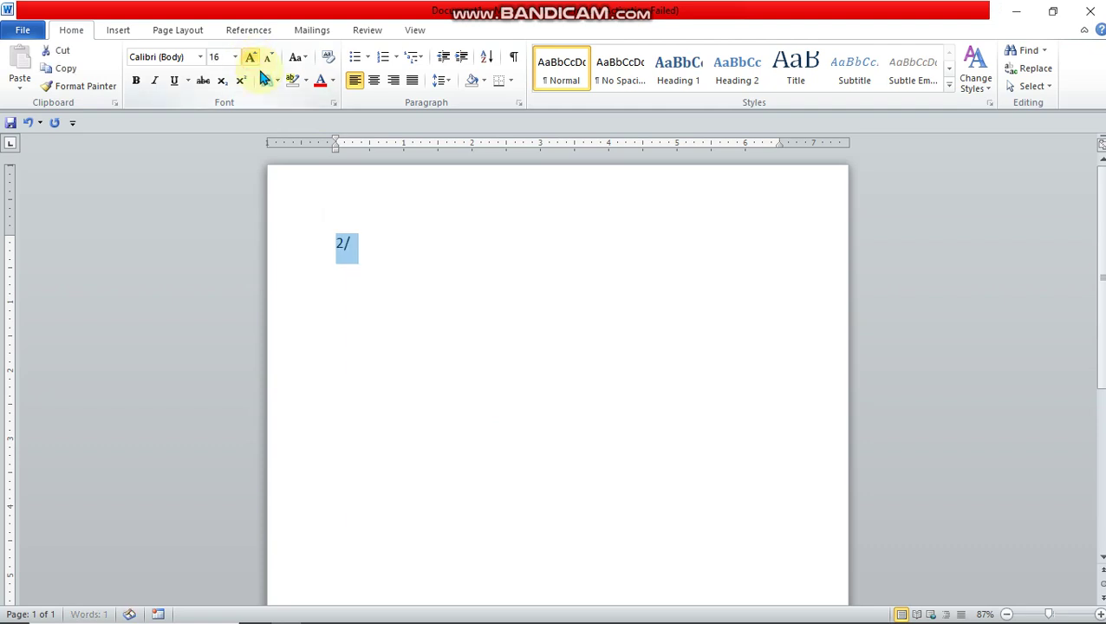
pyautogui.click(375, 260)
pyautogui.write('3')
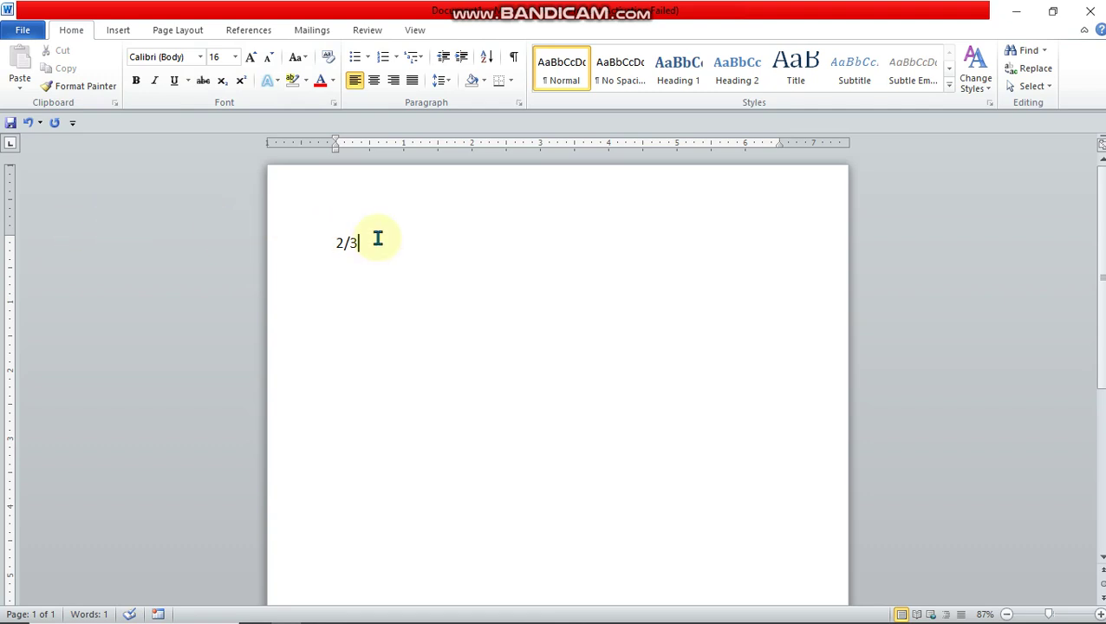
# Delete the plain-text 2/3 and insert an empty equation at the top of the page.
pyautogui.moveTo(333, 240); pyautogui.dragTo(358, 242)
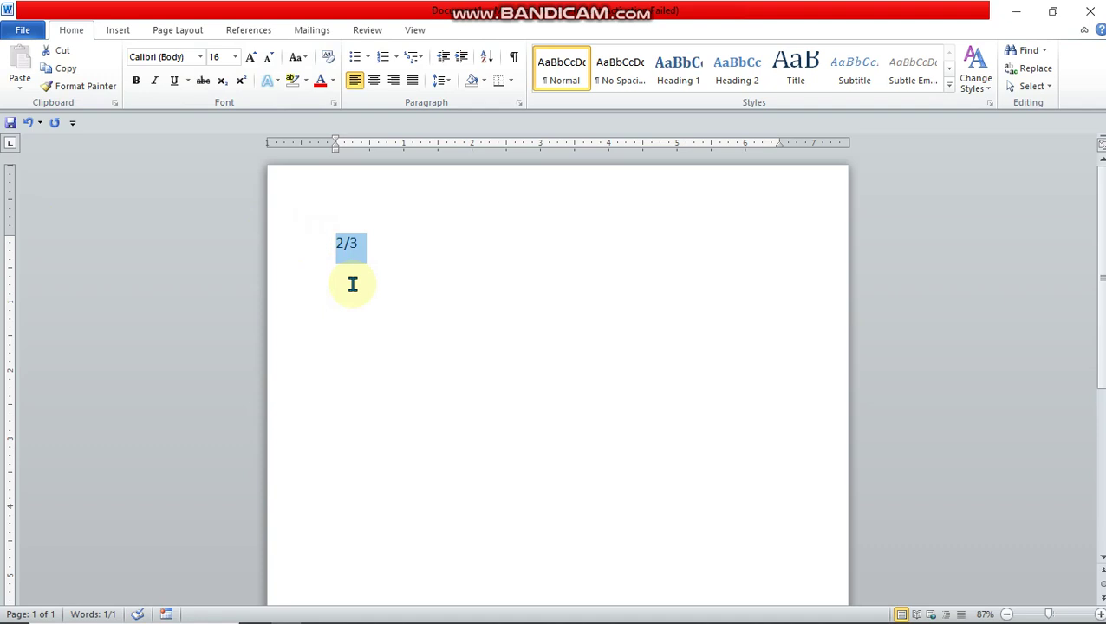
pyautogui.press('Delete')
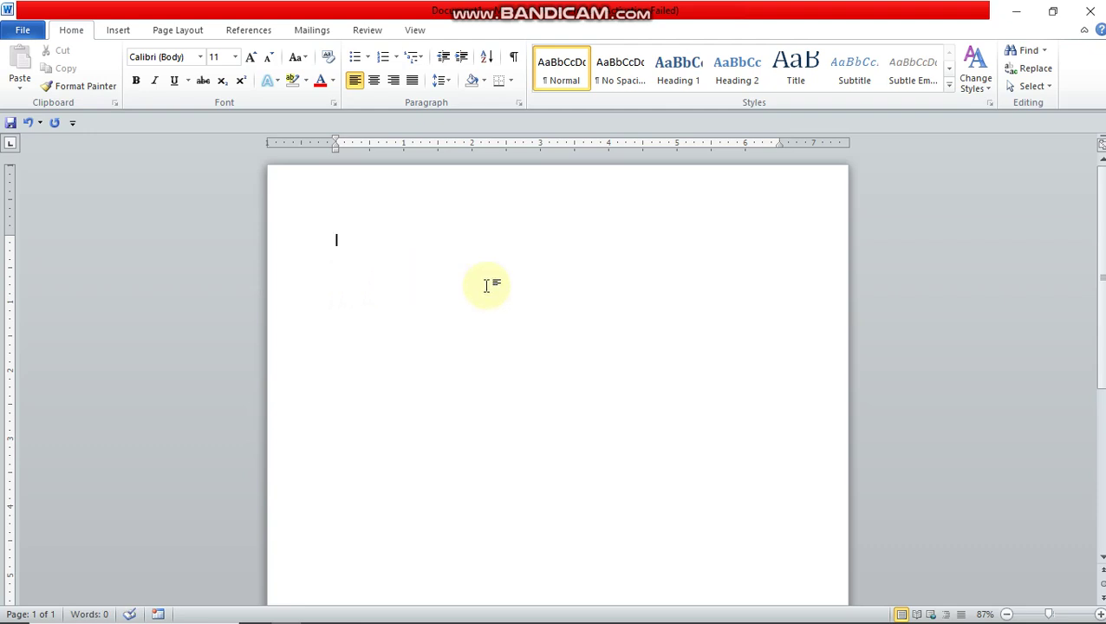
pyautogui.click(119, 31)
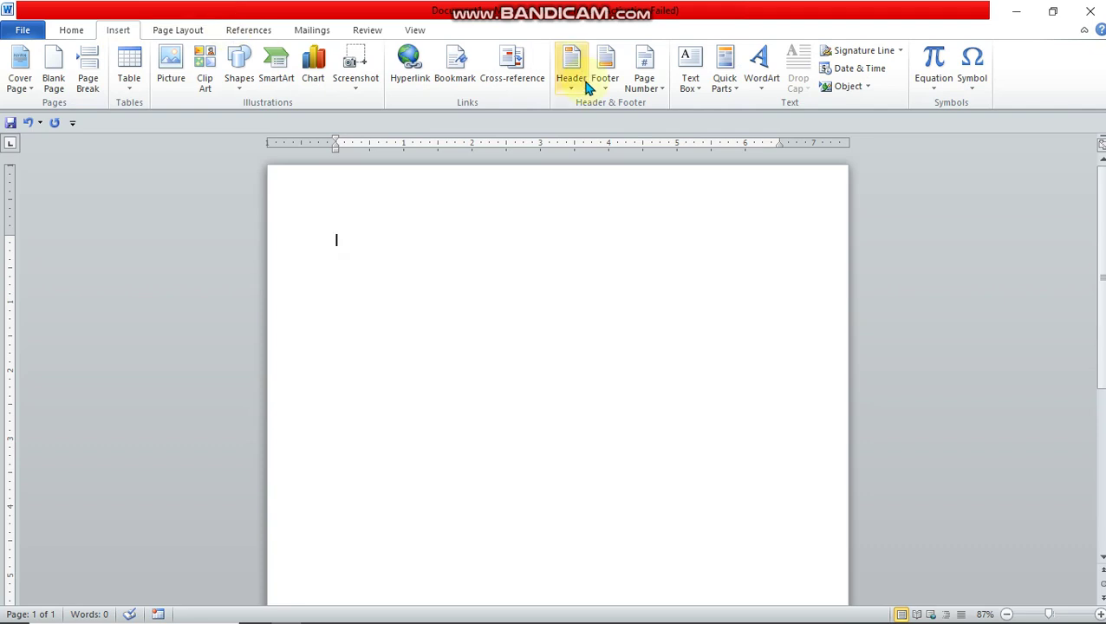
pyautogui.click(933, 61)
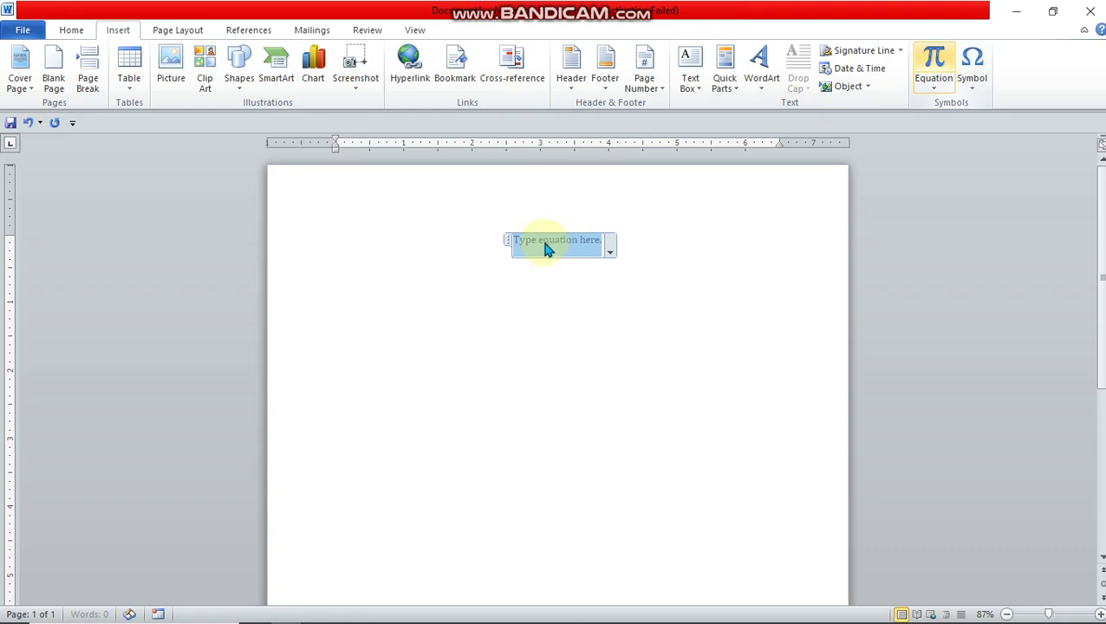
# Build a stacked 1/2 fraction in the equation, then left-align and type 1 outside it.
pyautogui.click(546, 248)
pyautogui.write('1')
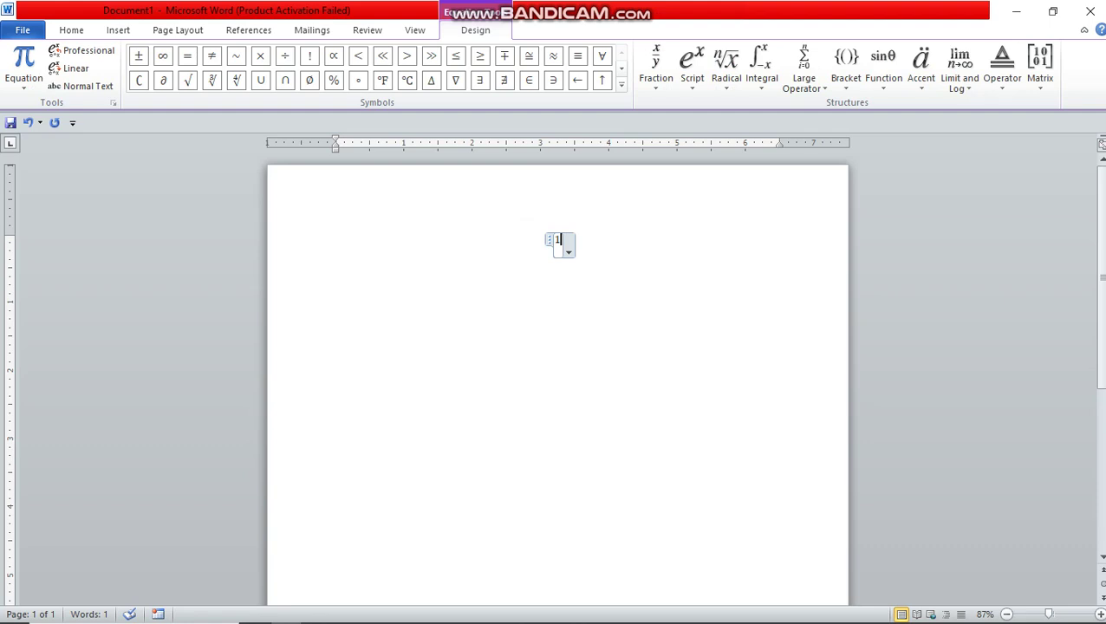
pyautogui.write('/2')
pyautogui.press('space')
pyautogui.click(485, 292)
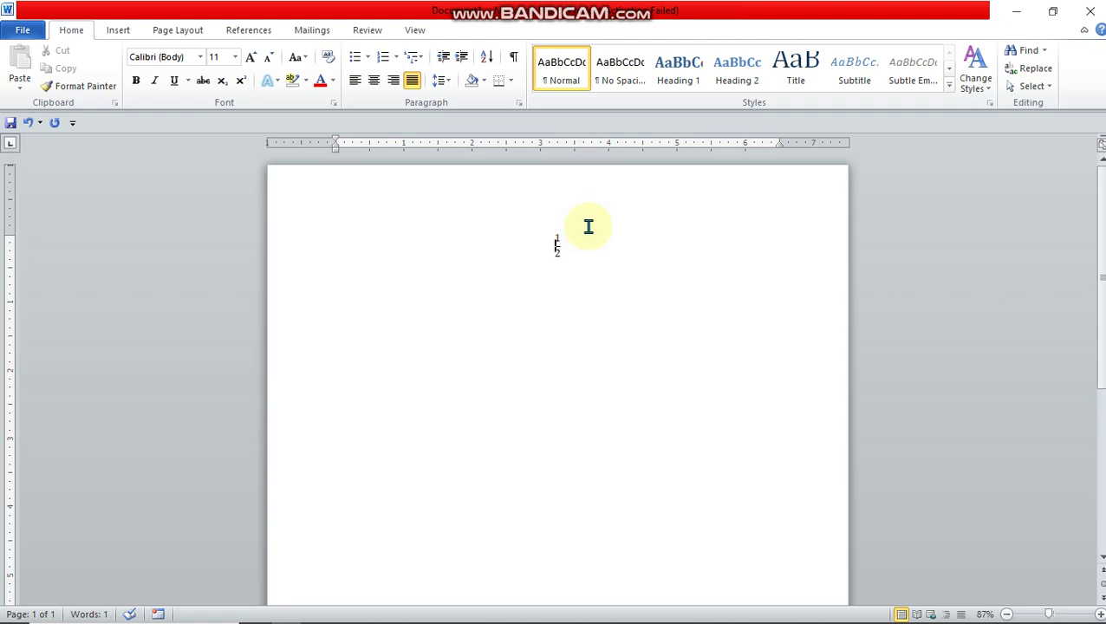
pyautogui.hotkey('ctrl', 'l')
pyautogui.write('1')
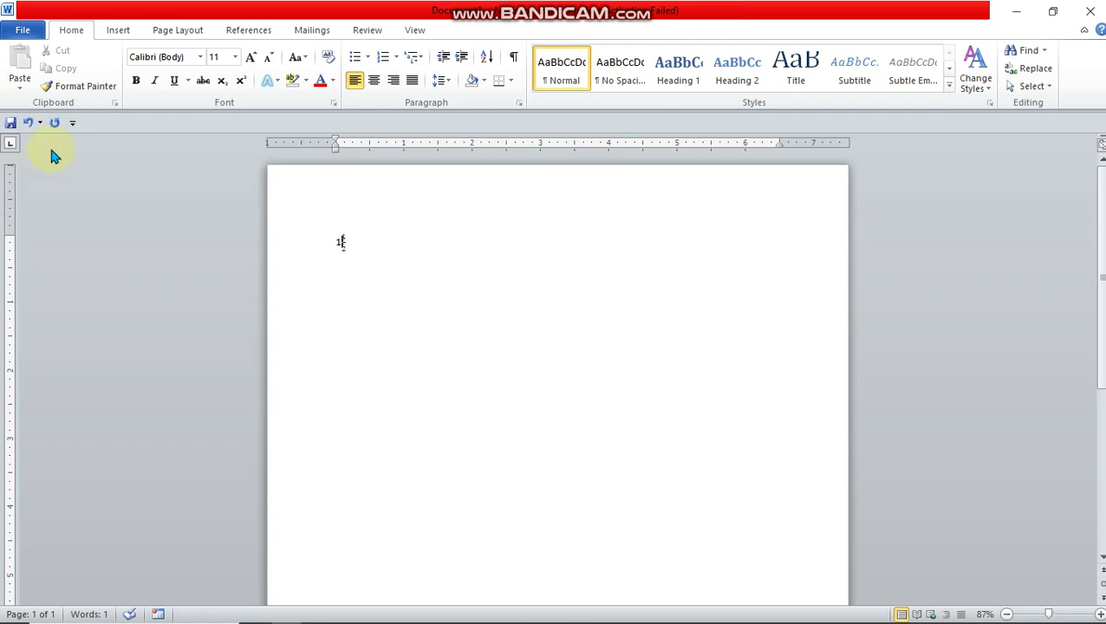
# Undo the 1, the alignment and the 1/2 fraction, back to the empty placeholder.
pyautogui.click(29, 124)
pyautogui.click(29, 123)
pyautogui.click(28, 123)
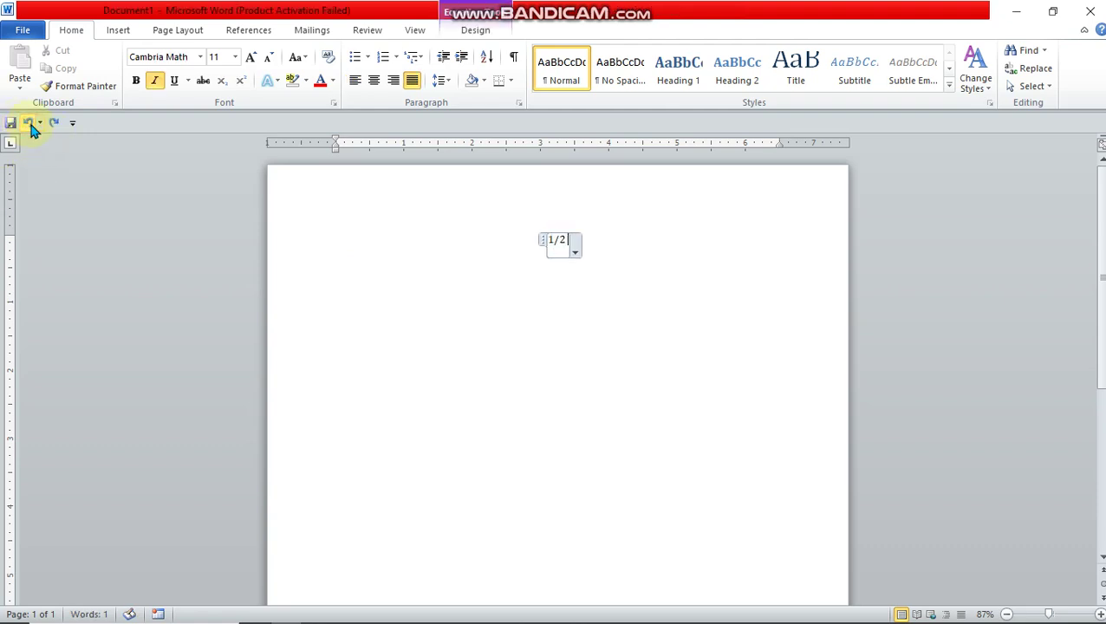
pyautogui.click(29, 123)
pyautogui.click(28, 123)
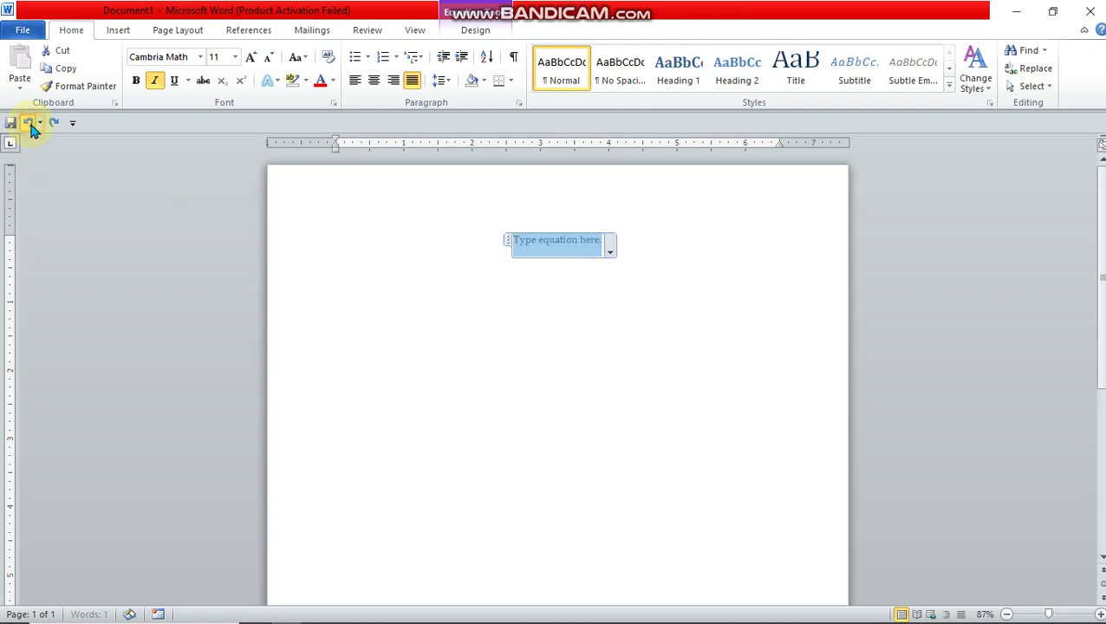
pyautogui.click(29, 123)
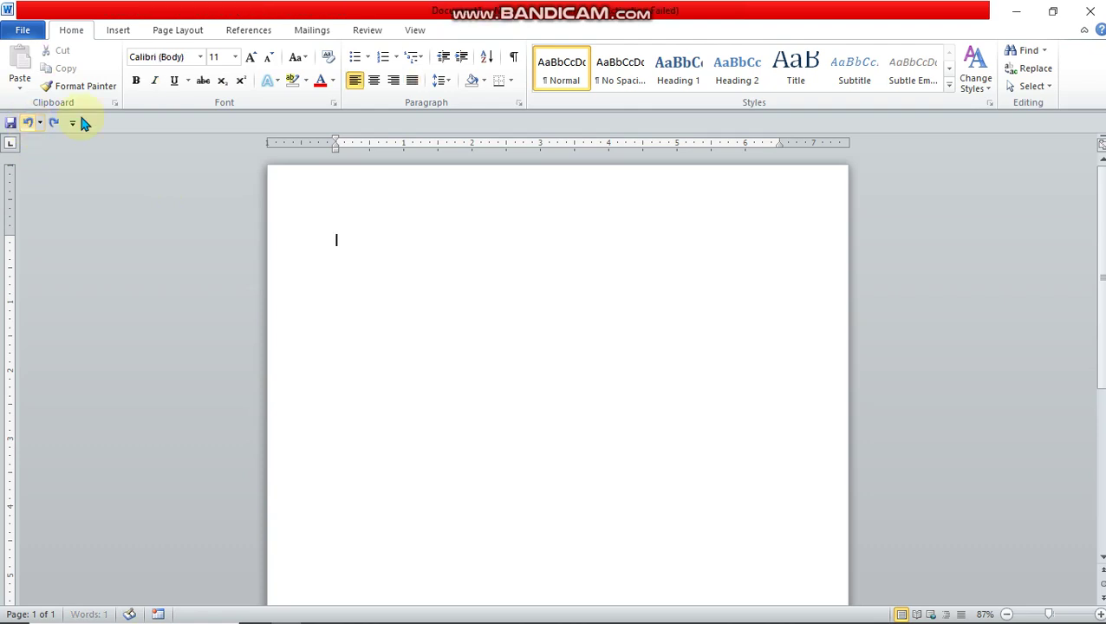
pyautogui.click(118, 30)
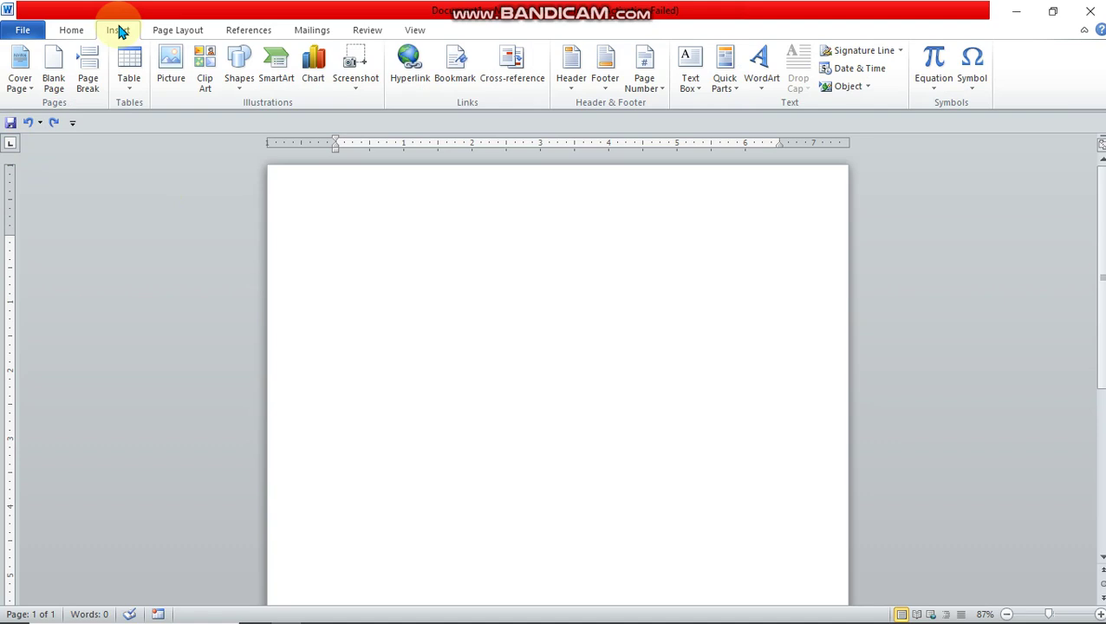
pyautogui.click(934, 57)
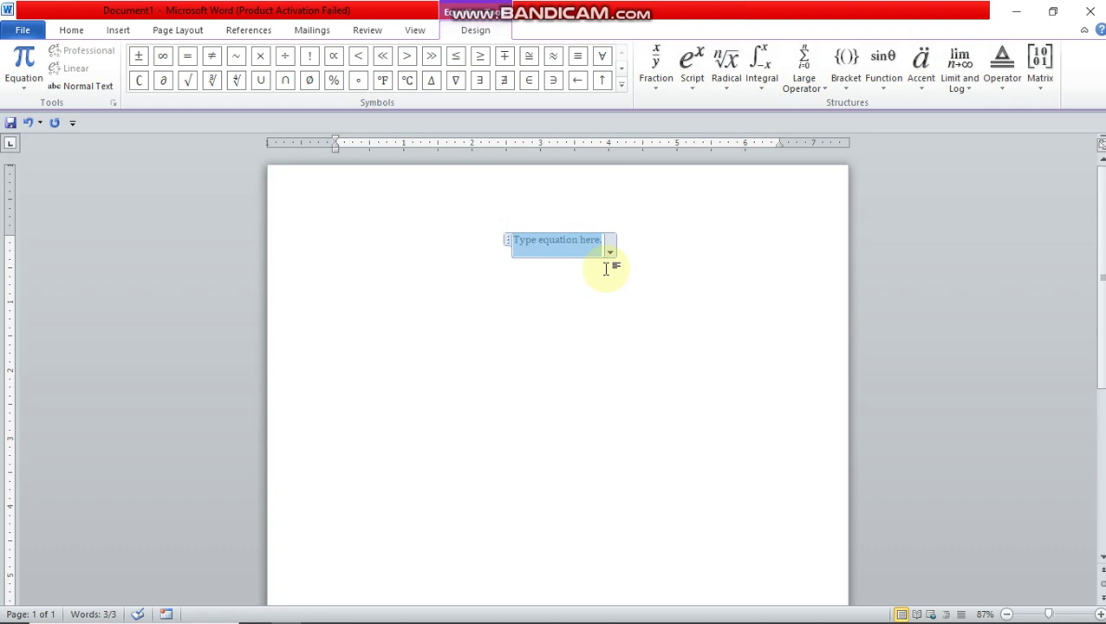
pyautogui.write('2')
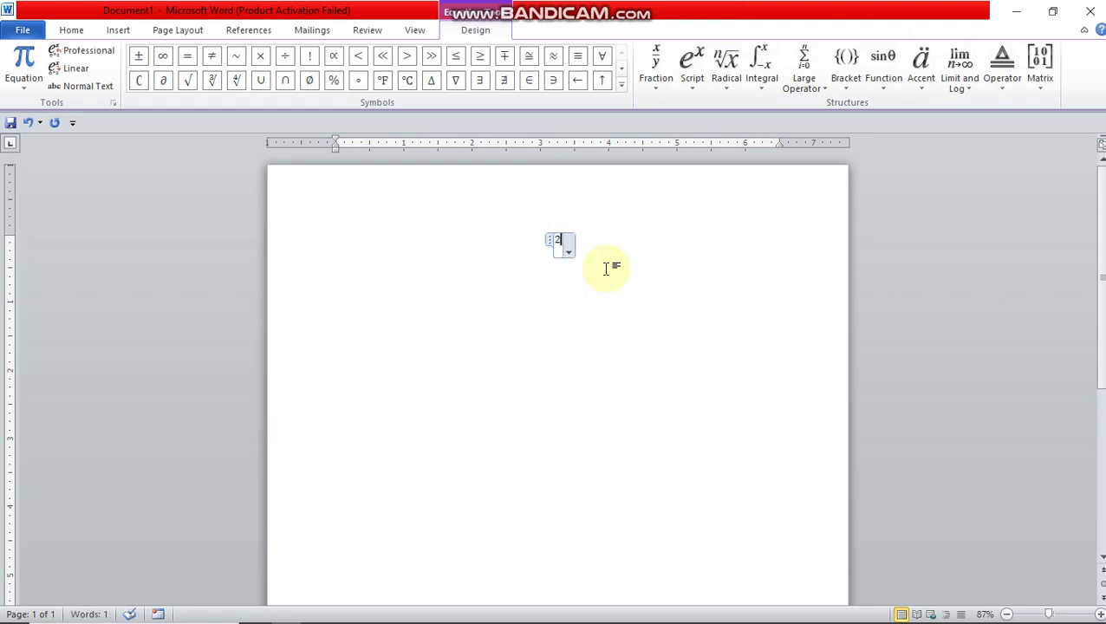
pyautogui.write('/3')
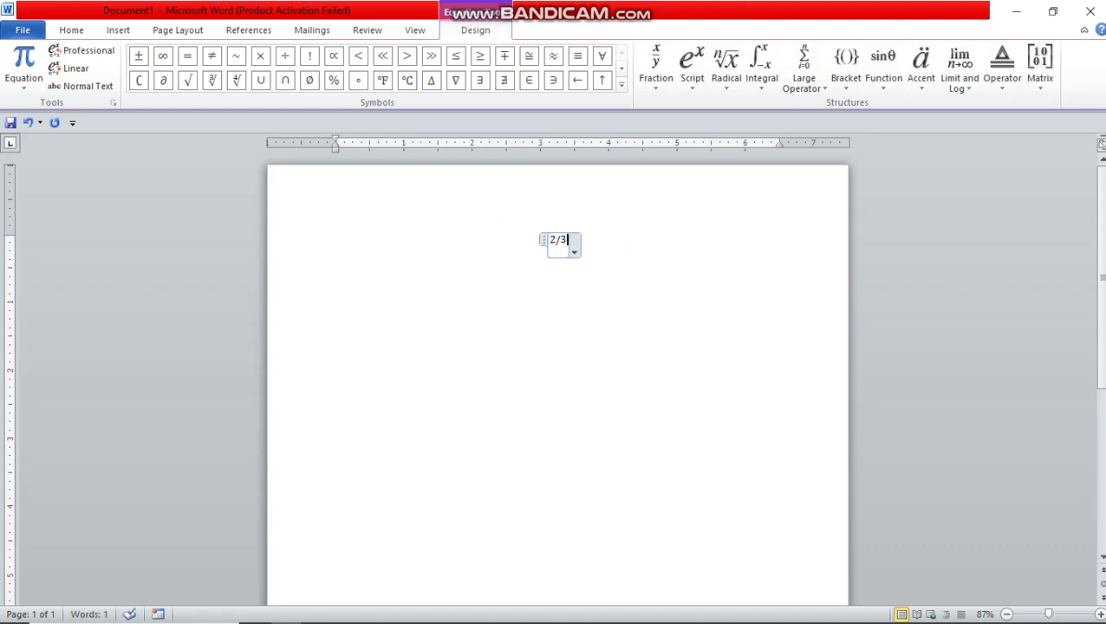
pyautogui.press('space')
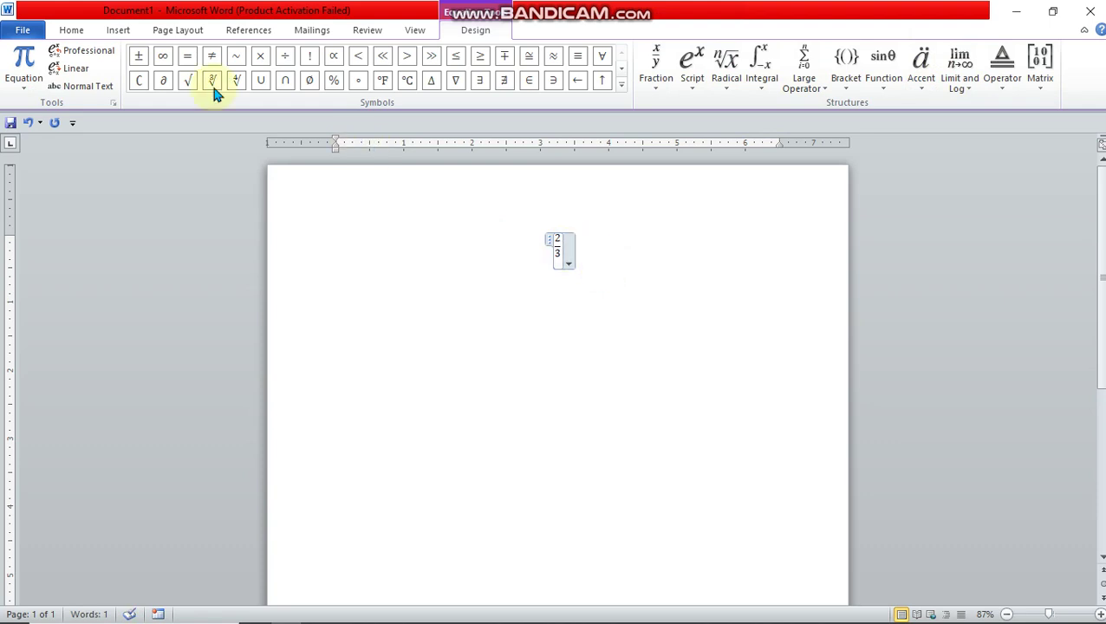
pyautogui.click(26, 124)
pyautogui.click(26, 124)
pyautogui.click(26, 124)
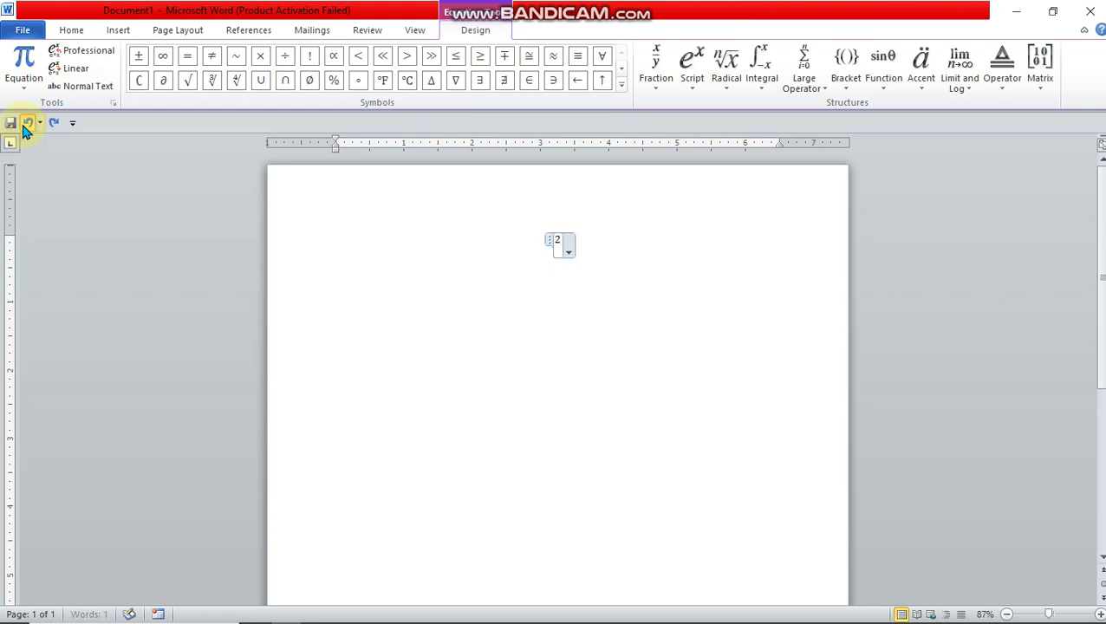
pyautogui.click(26, 124)
pyautogui.click(26, 124)
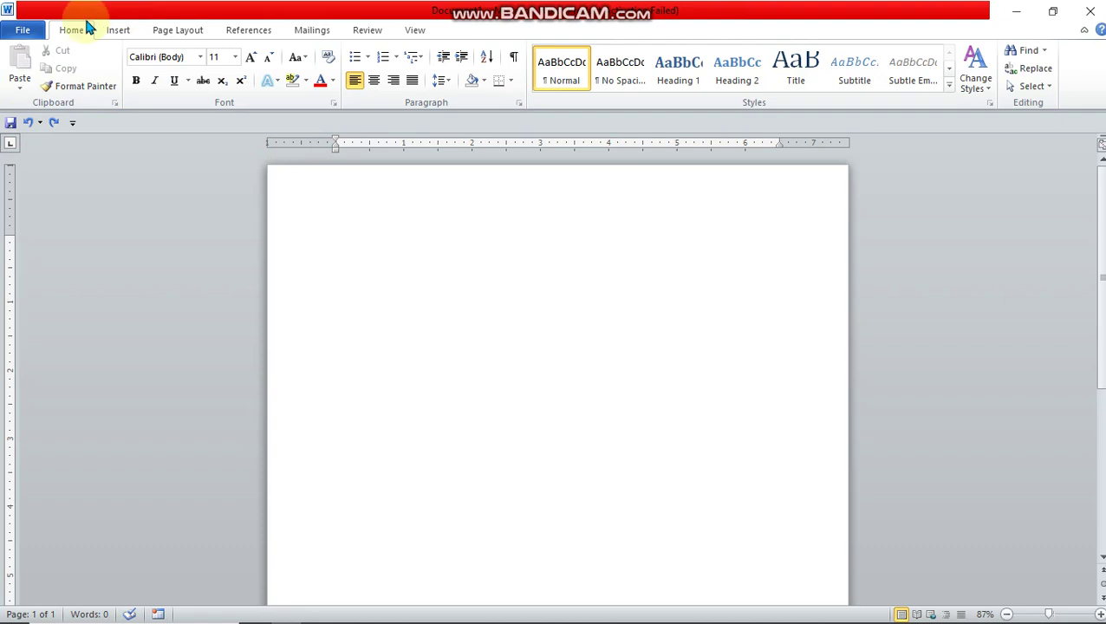
# Insert a new equation containing a skewed fraction template.
pyautogui.click(118, 31)
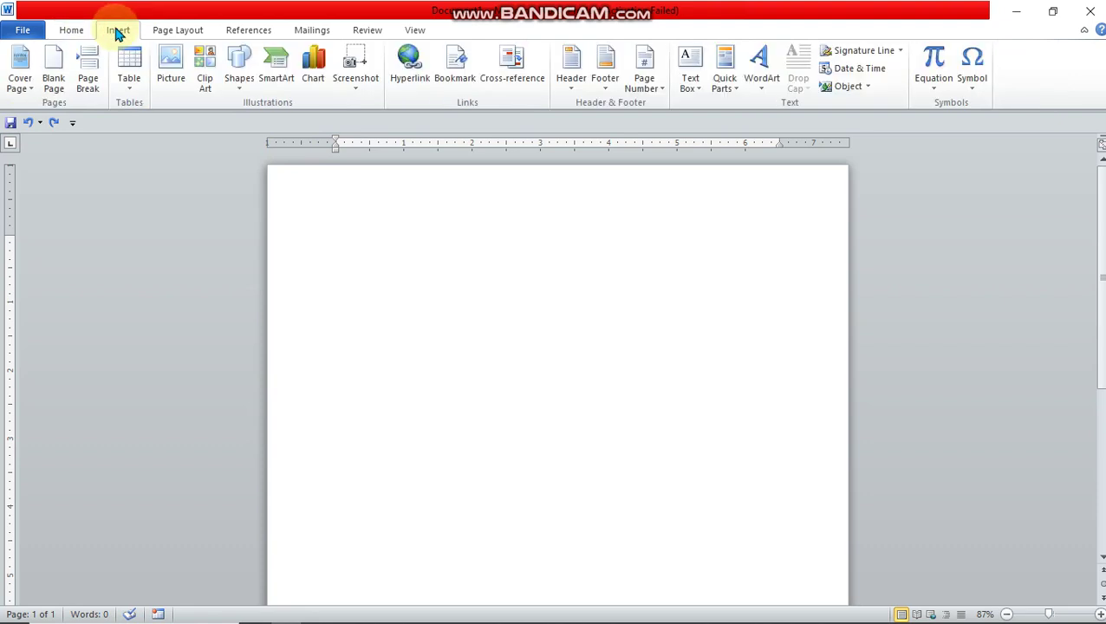
pyautogui.click(933, 66)
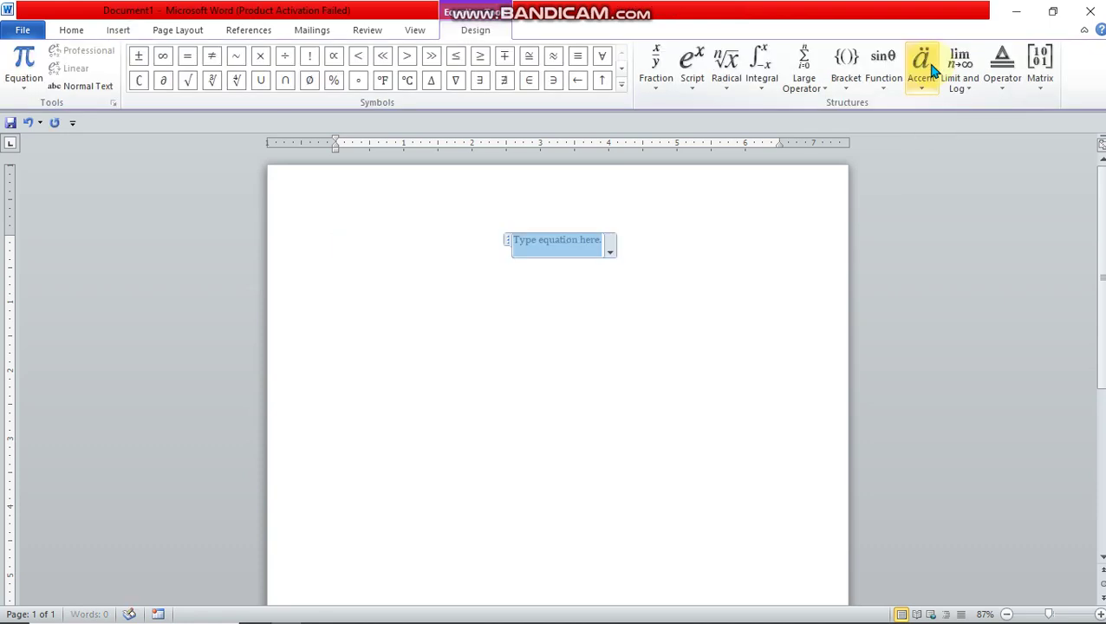
pyautogui.click(653, 60)
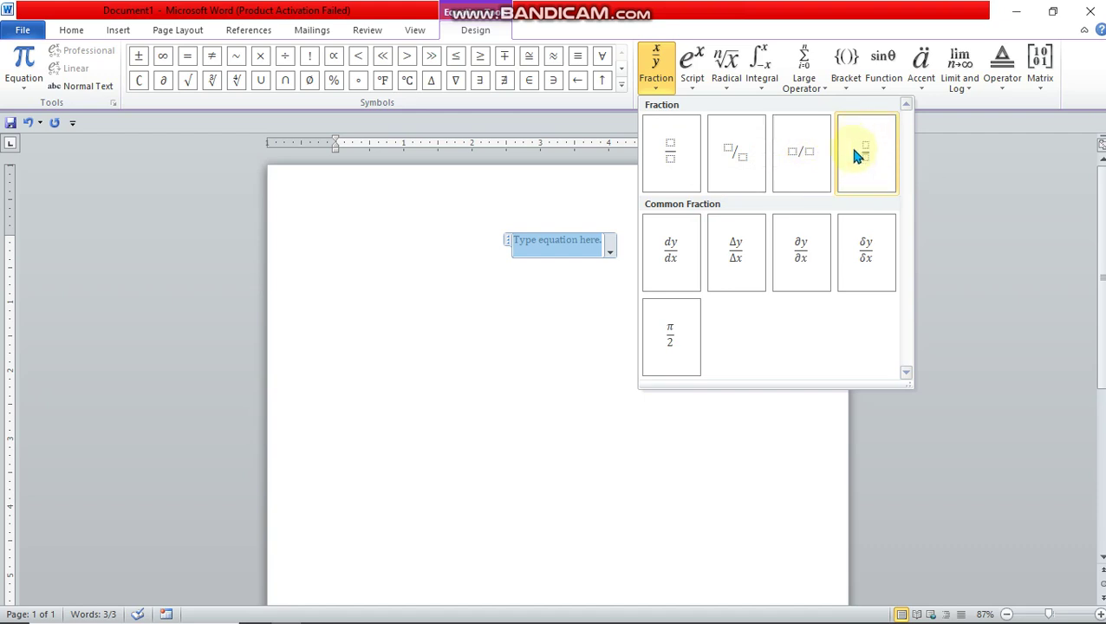
pyautogui.click(741, 158)
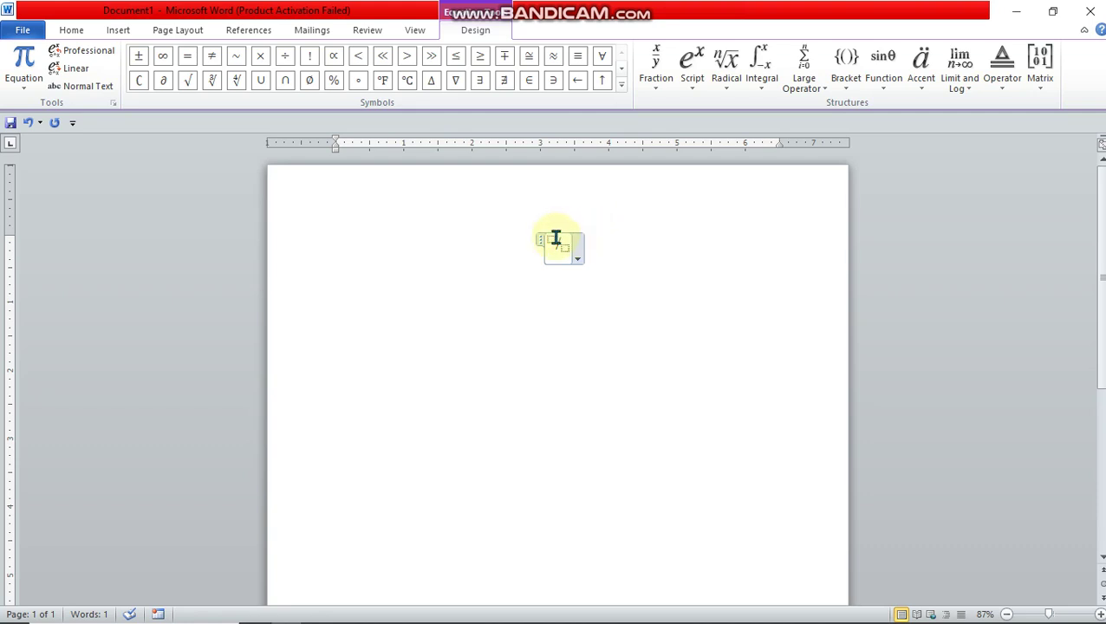
# Enter 1 as the skewed fraction's numerator and 2 as its denominator.
pyautogui.click(555, 240)
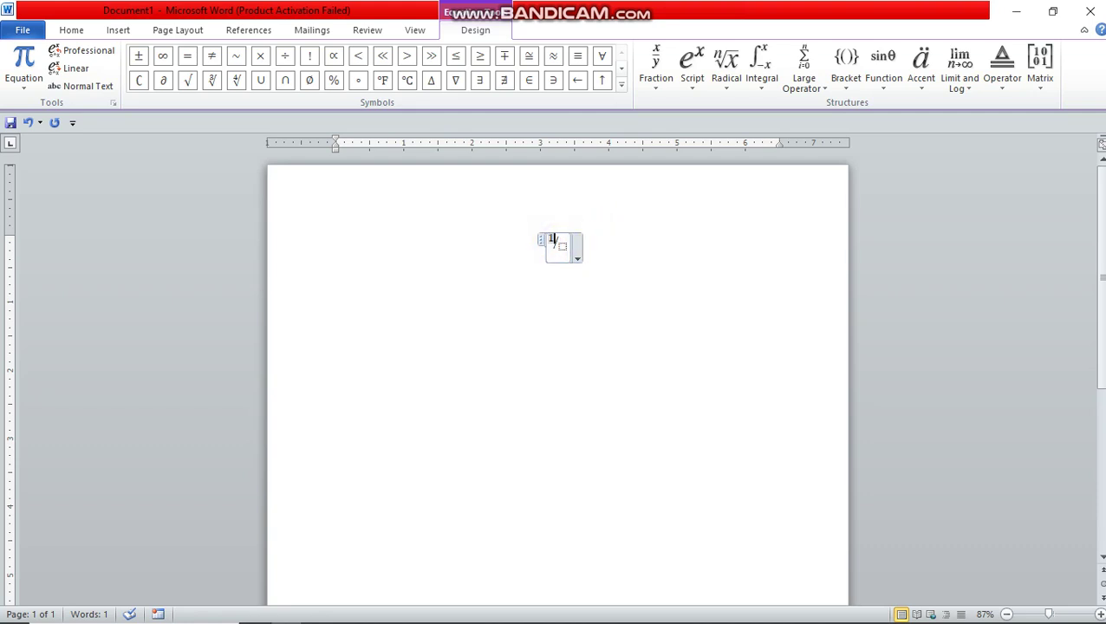
pyautogui.write('1')
pyautogui.click(564, 244)
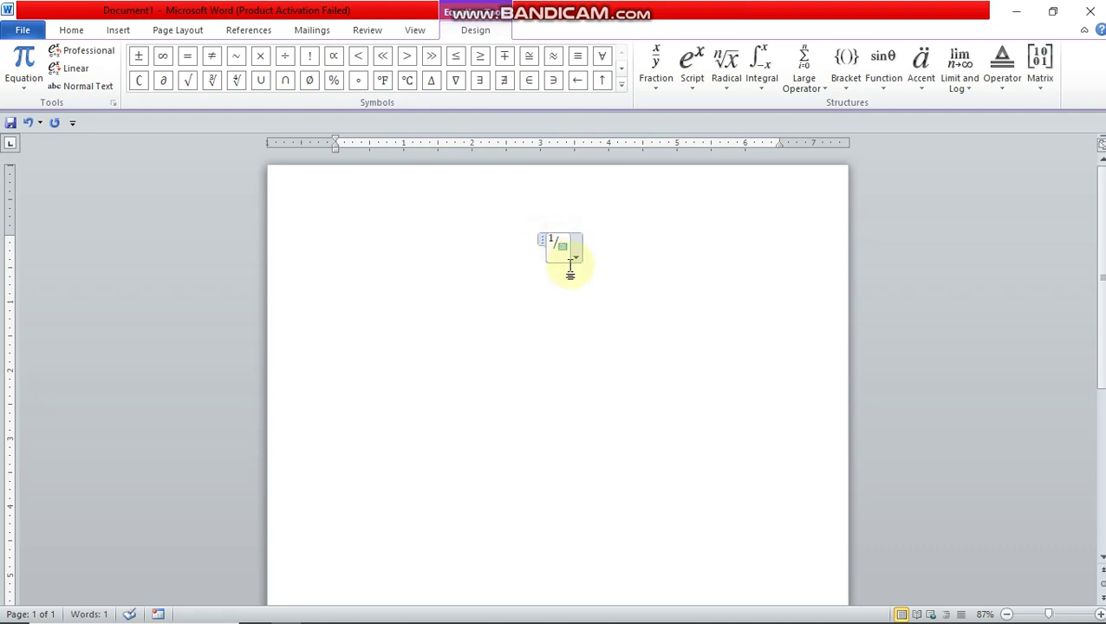
pyautogui.write('2')
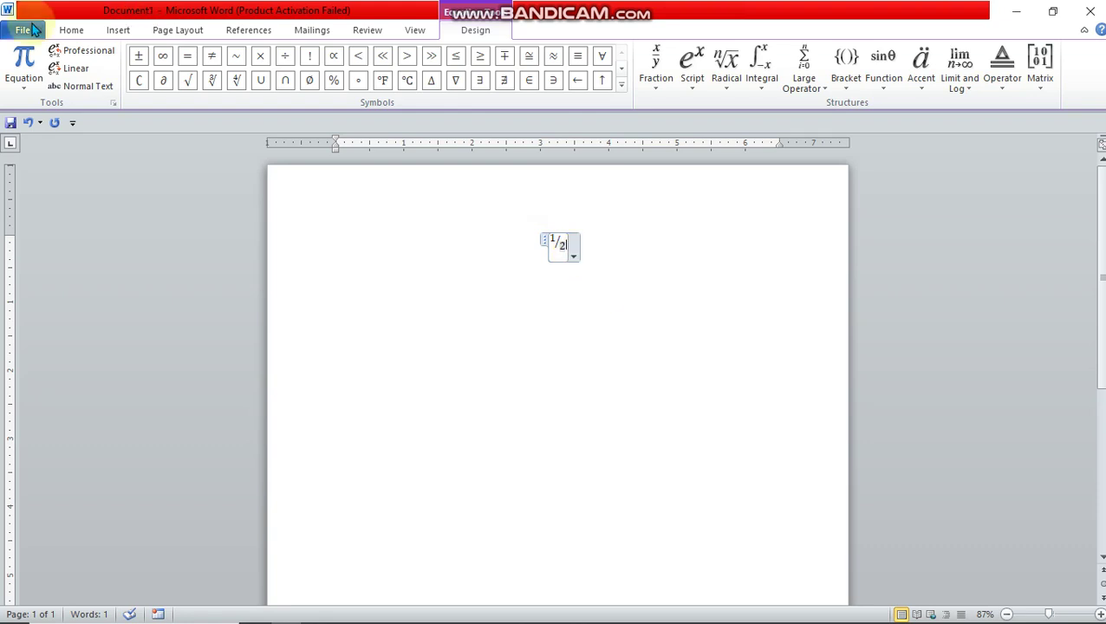
# Undo the 2, the 1 and the skewed fraction, leaving only the placeholder.
pyautogui.click(27, 123)
pyautogui.click(27, 123)
pyautogui.click(27, 123)
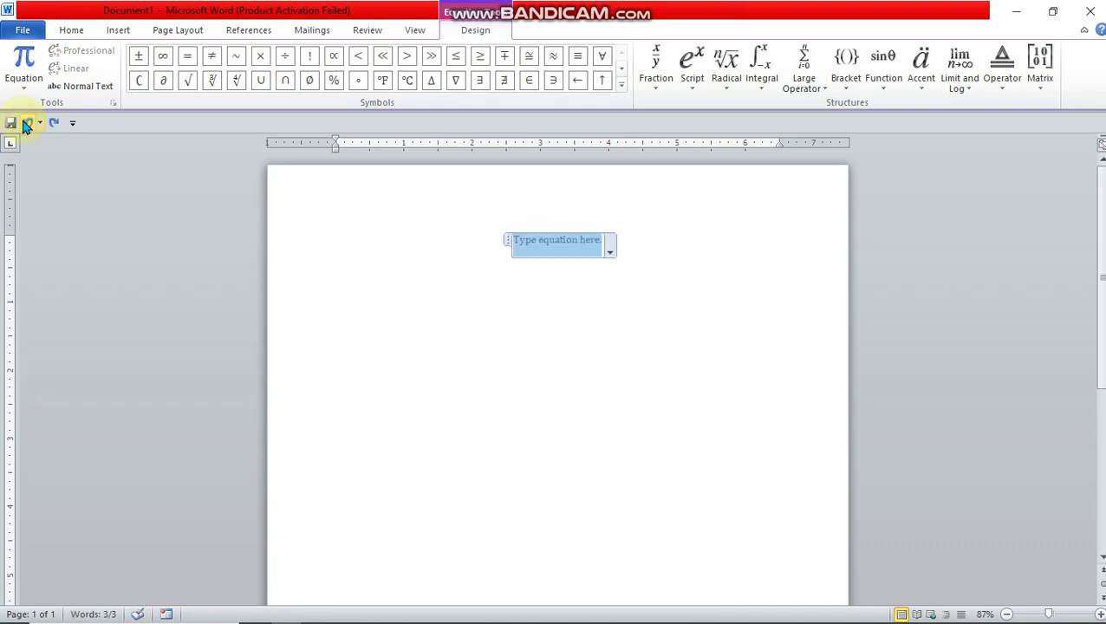
# Replace the old equation with a new one holding an empty skewed fraction, numerator slot selected.
pyautogui.click(27, 123)
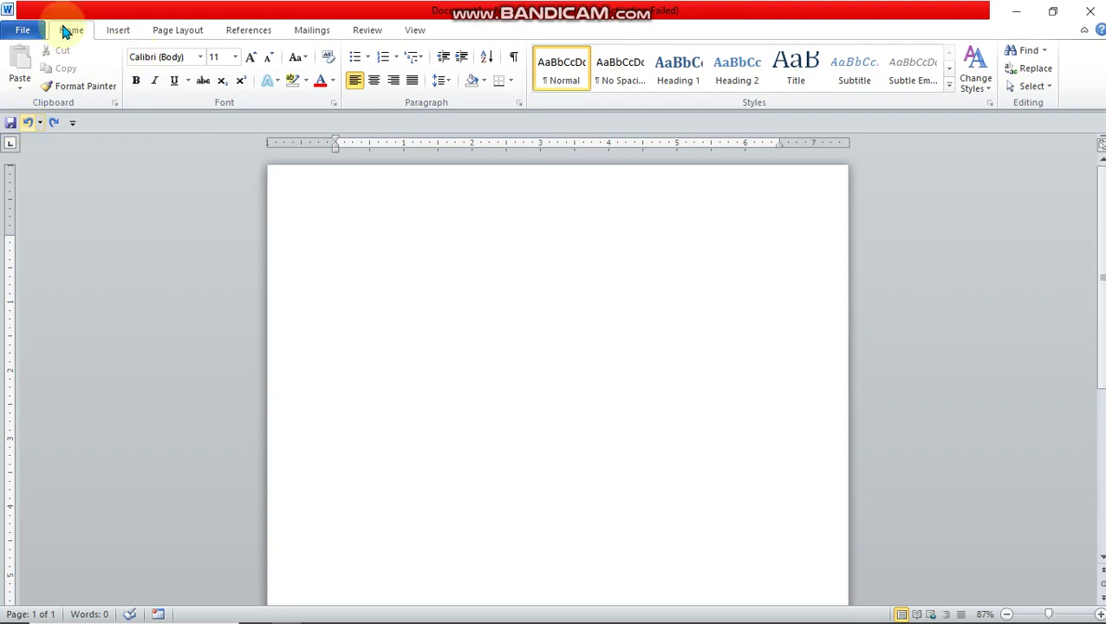
pyautogui.click(116, 31)
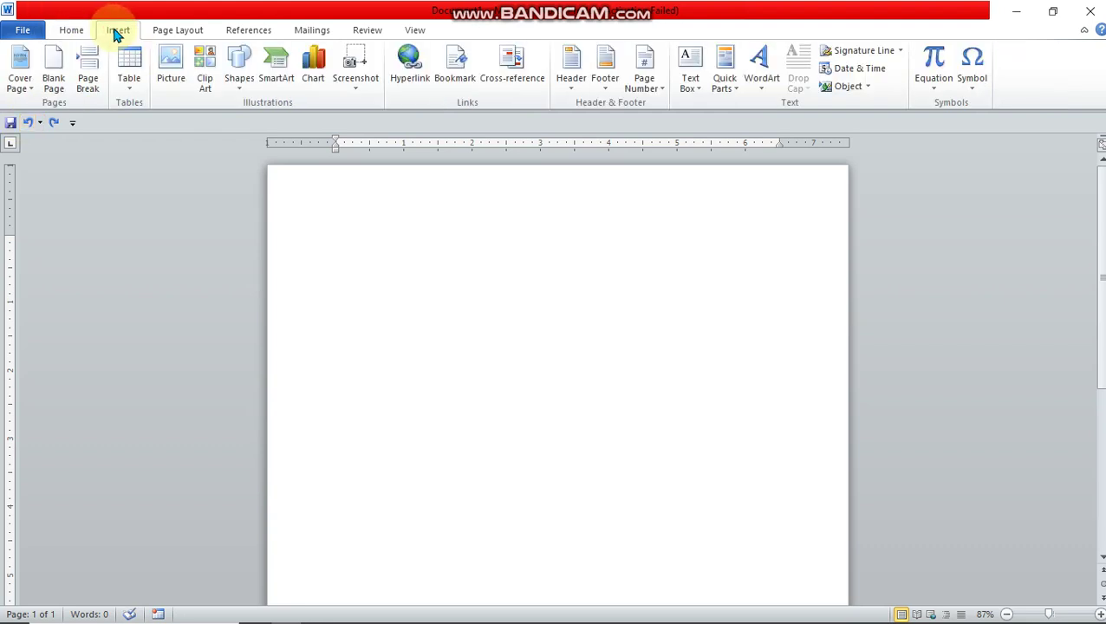
pyautogui.click(934, 61)
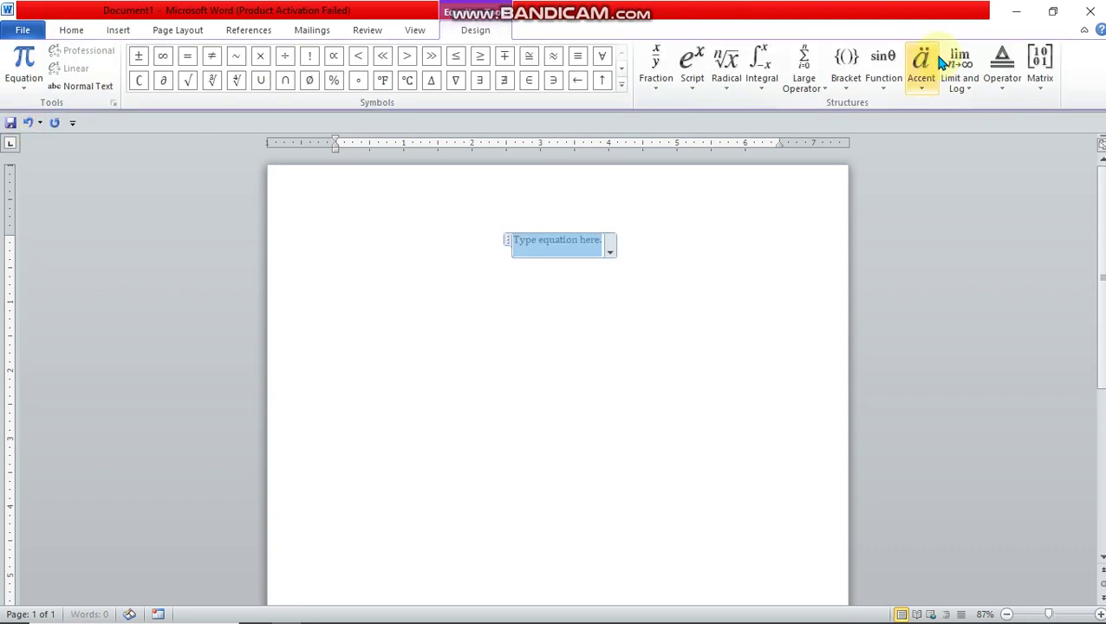
pyautogui.click(657, 55)
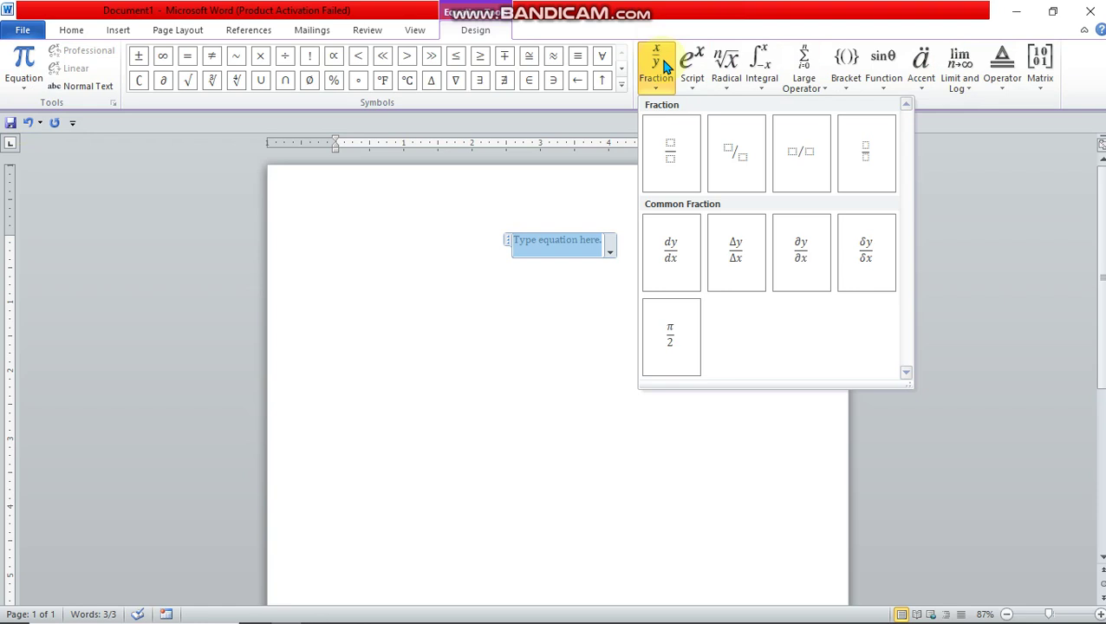
pyautogui.click(734, 159)
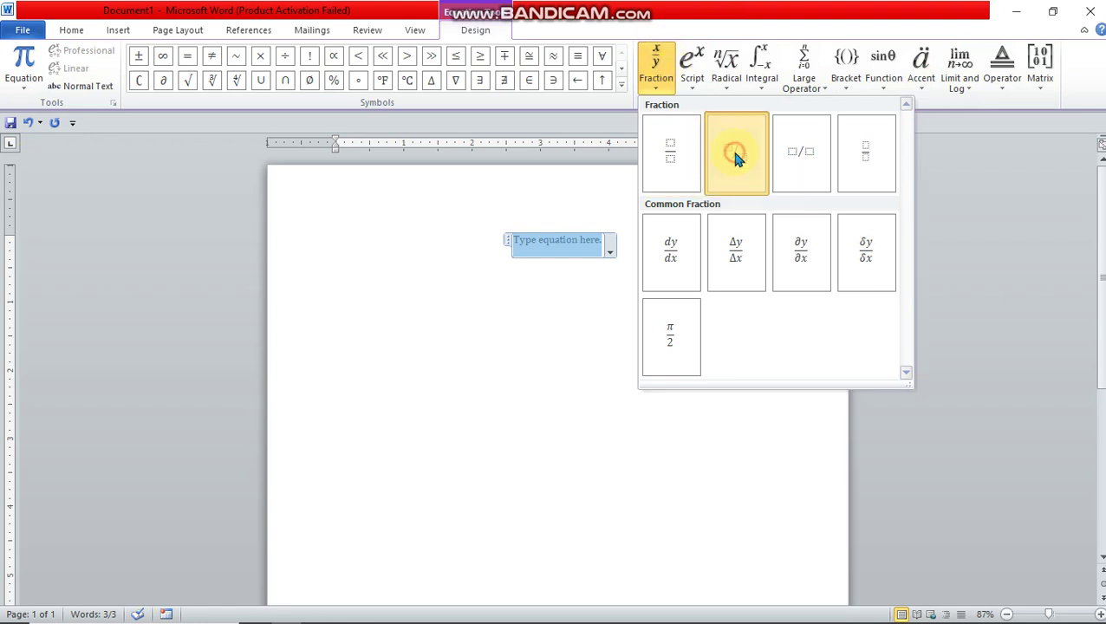
pyautogui.click(561, 247)
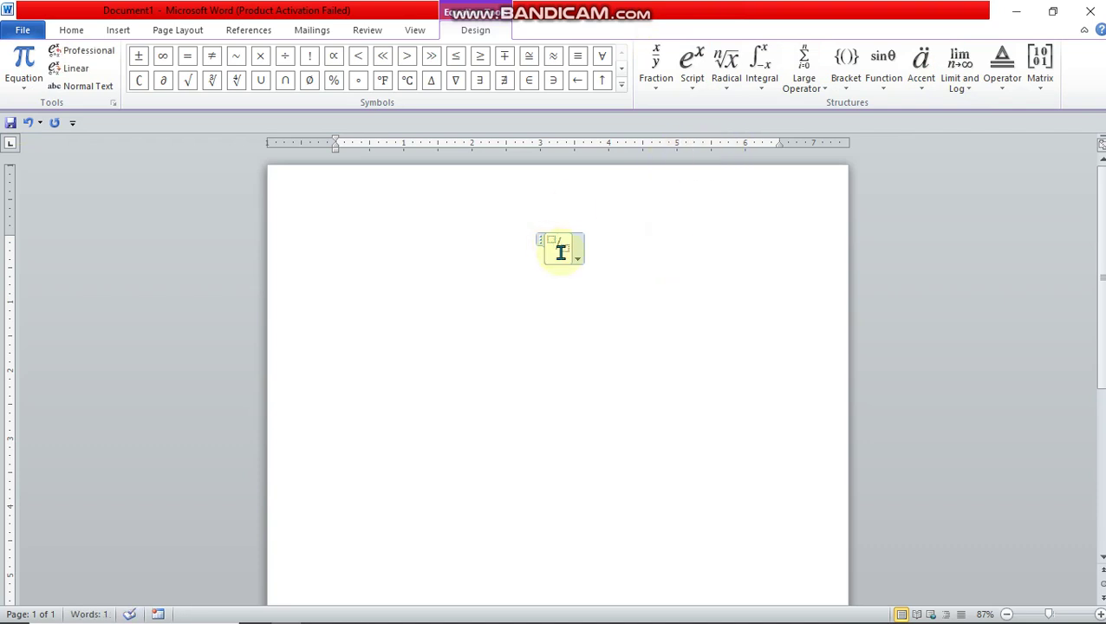
pyautogui.click(553, 239)
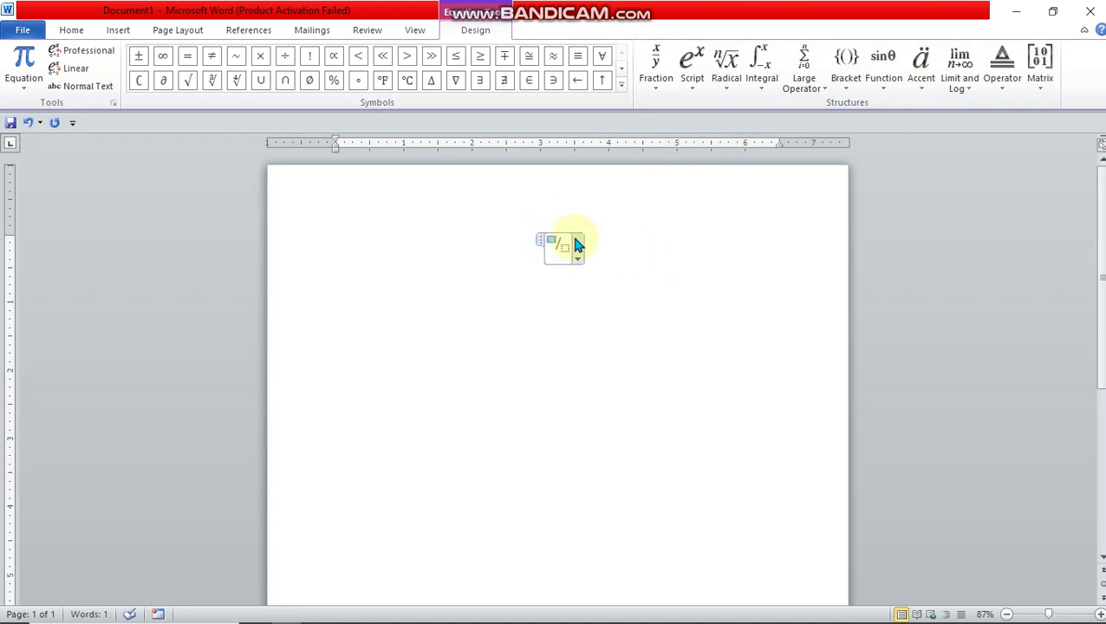
# Place empty stacked fraction templates in the skewed fraction's numerator and denominator slots.
pyautogui.click(661, 65)
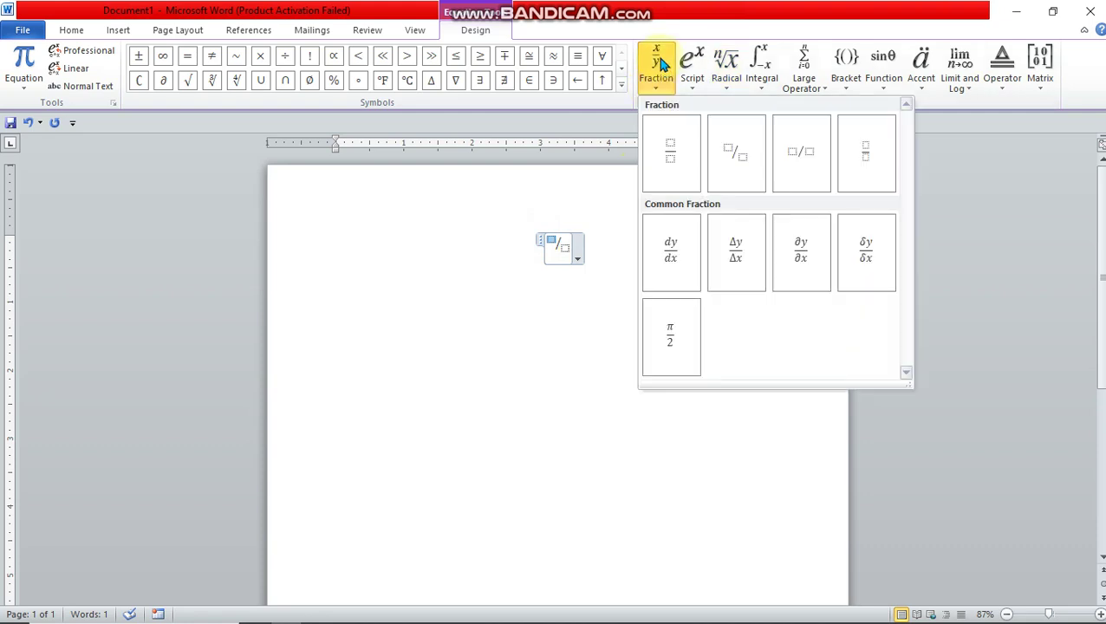
pyautogui.click(684, 152)
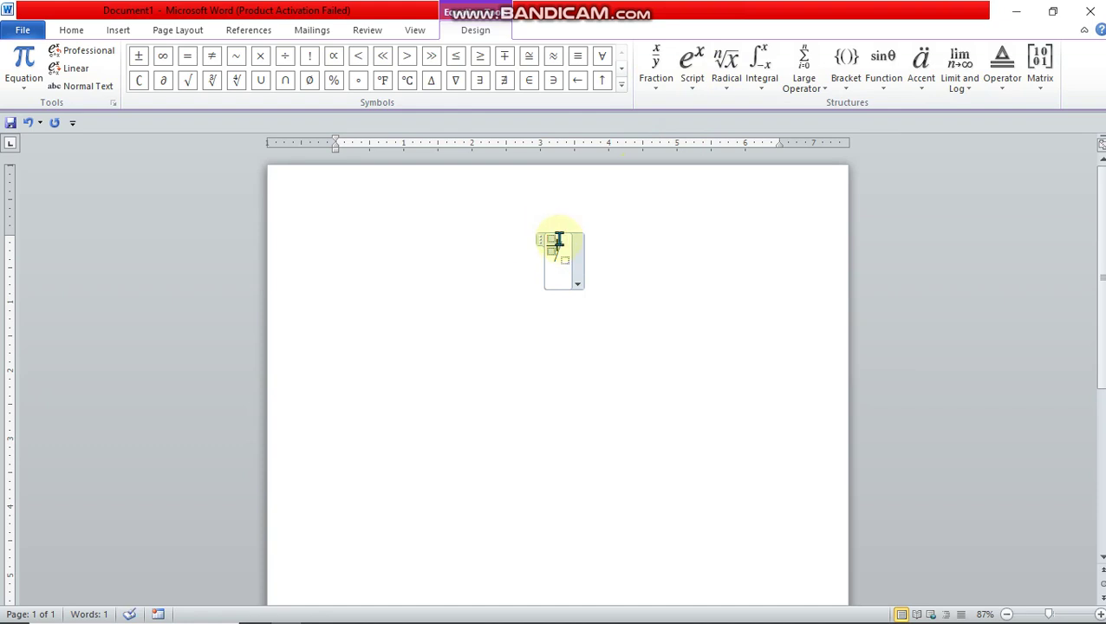
pyautogui.click(563, 258)
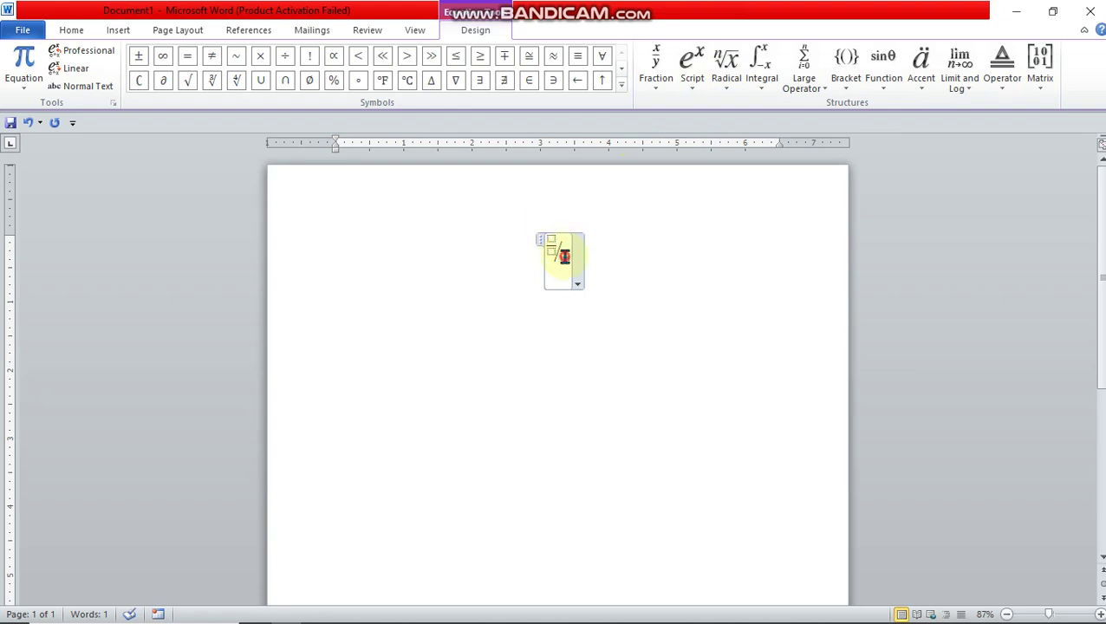
pyautogui.click(661, 56)
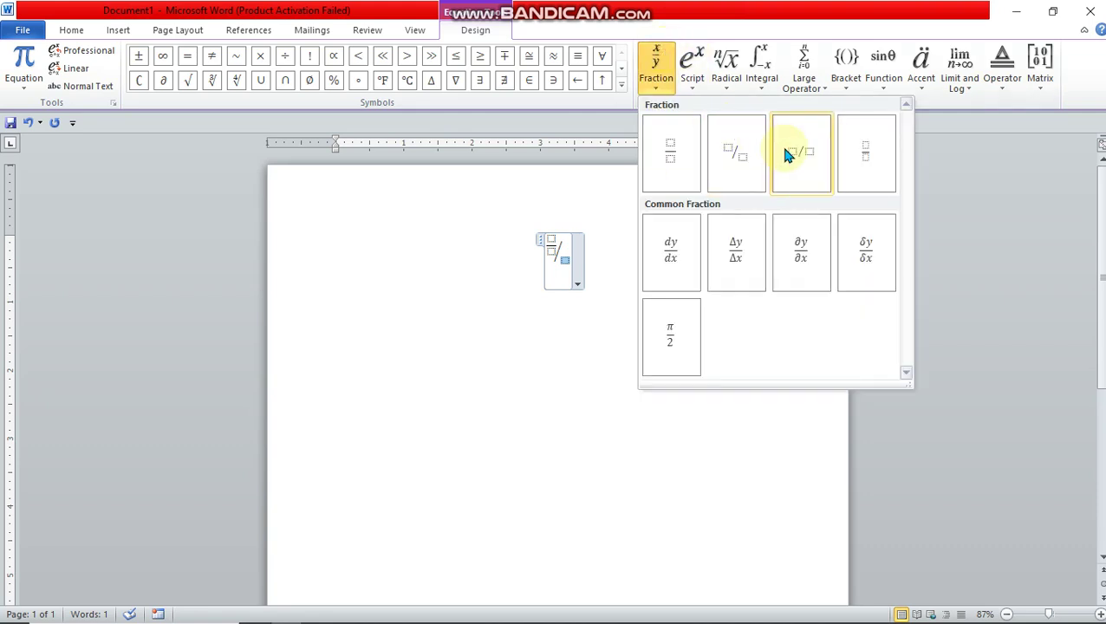
pyautogui.click(674, 150)
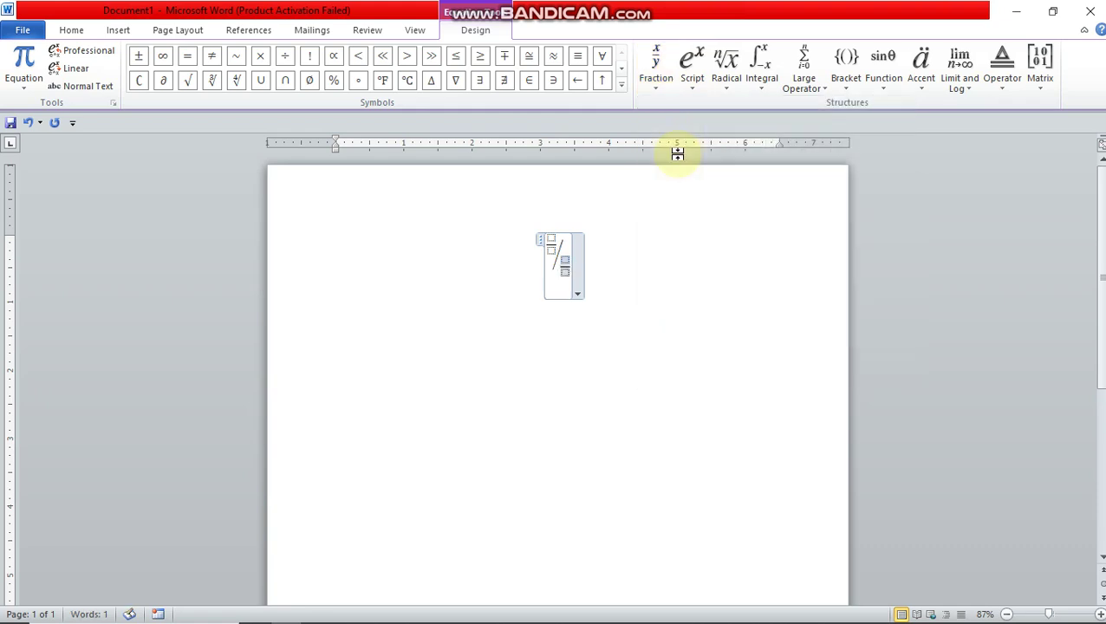